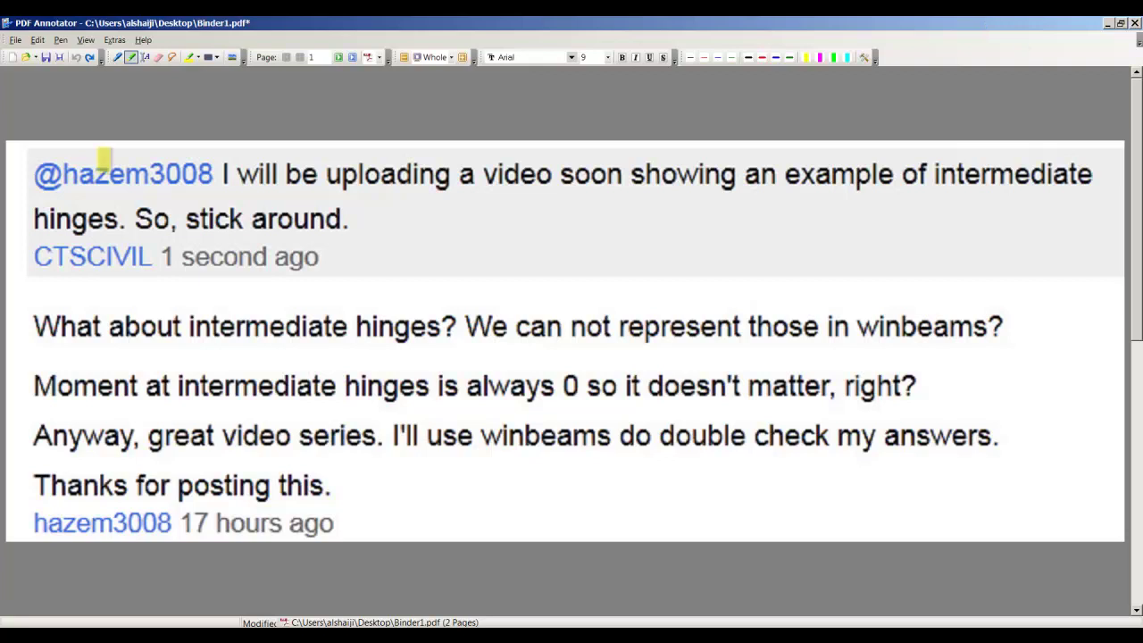
Highlight the commenter's username, 'What about intermediate hinges' and 'can not' in yellow.
{"action": "left_click", "coordinate": [47, 174]}
{"action": "left_click_drag", "start_coordinate": [47, 174], "coordinate": [213, 176]}
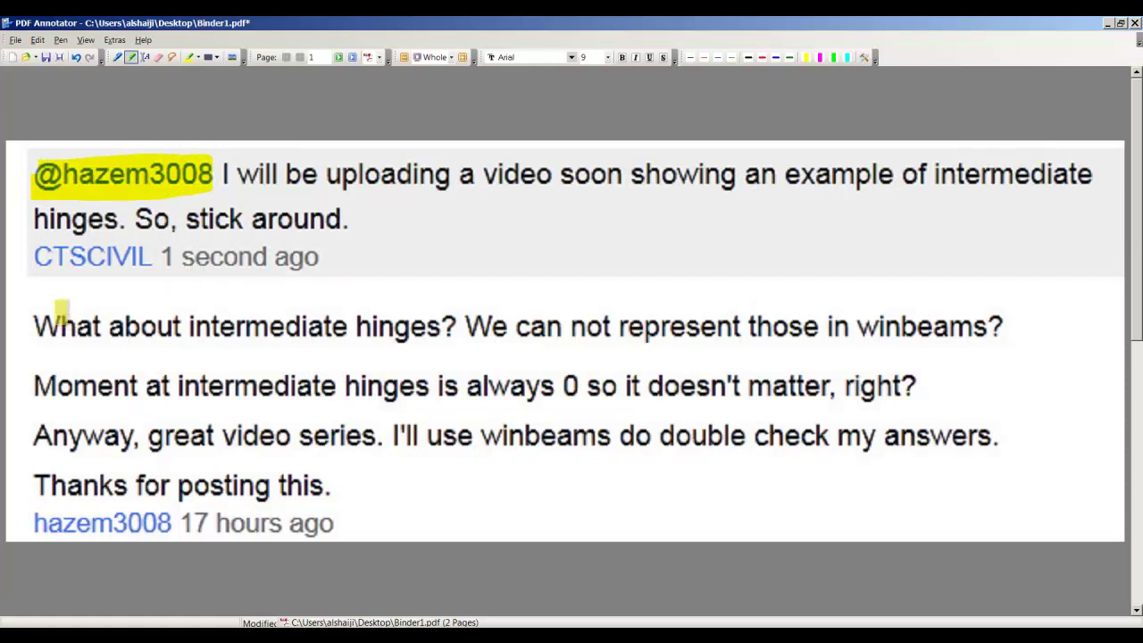
{"action": "left_click_drag", "start_coordinate": [39, 327], "coordinate": [441, 327]}
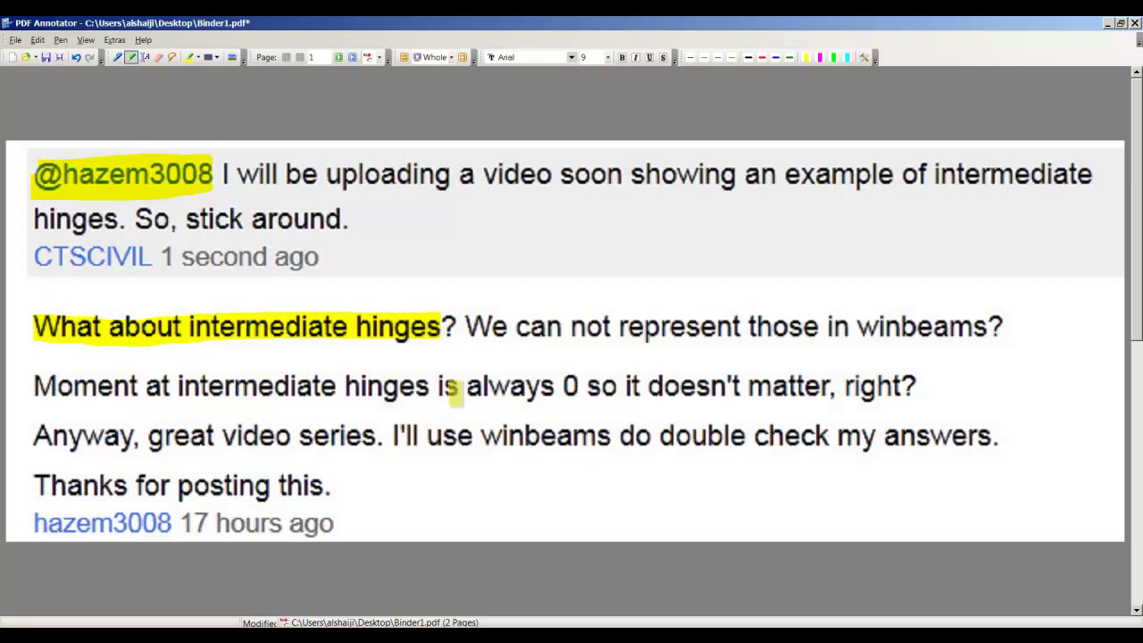
{"action": "left_click_drag", "start_coordinate": [518, 327], "coordinate": [609, 327]}
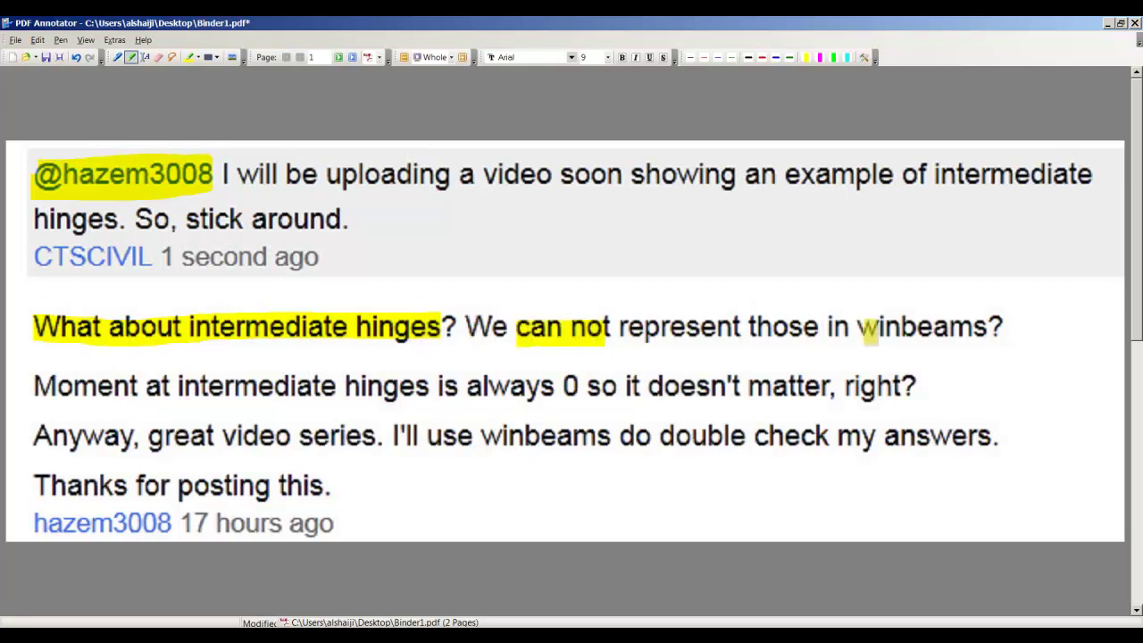
Highlight 'winbeams', 'always 0' and 'right?', then move to the beam problem on page 2.
{"action": "left_click_drag", "start_coordinate": [859, 326], "coordinate": [987, 327]}
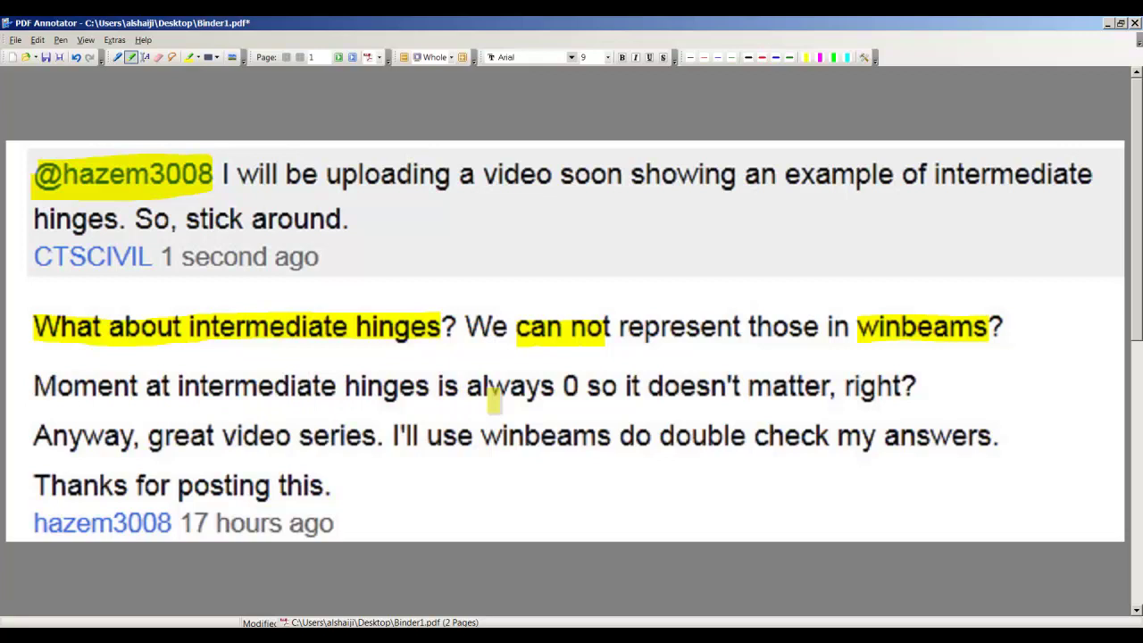
{"action": "left_click_drag", "start_coordinate": [470, 389], "coordinate": [582, 389]}
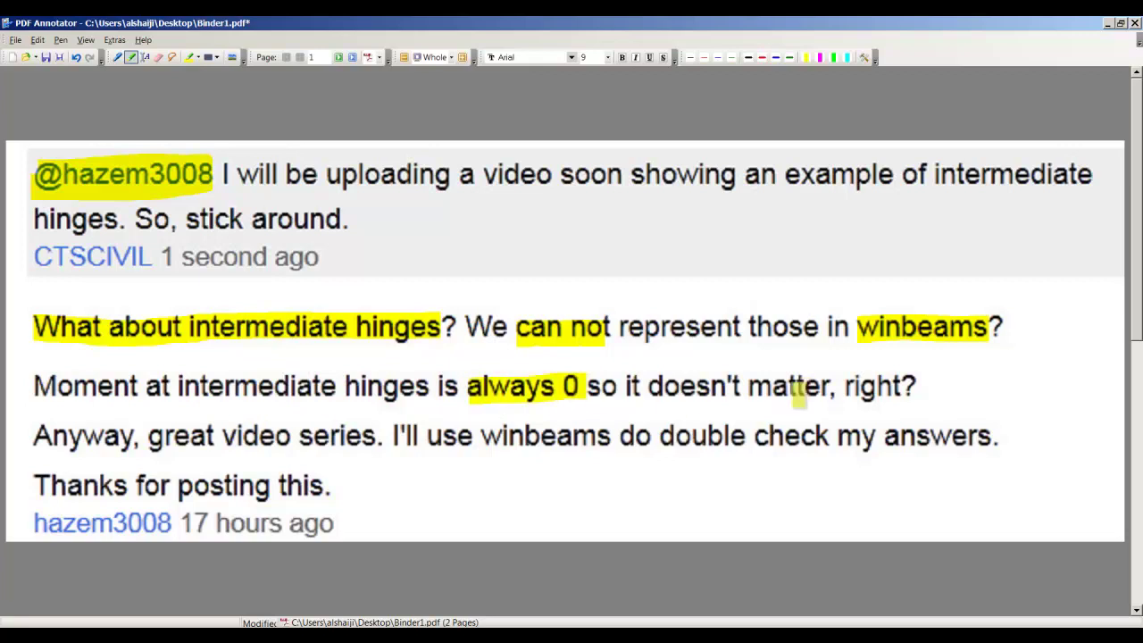
{"action": "left_click_drag", "start_coordinate": [920, 386], "coordinate": [839, 386]}
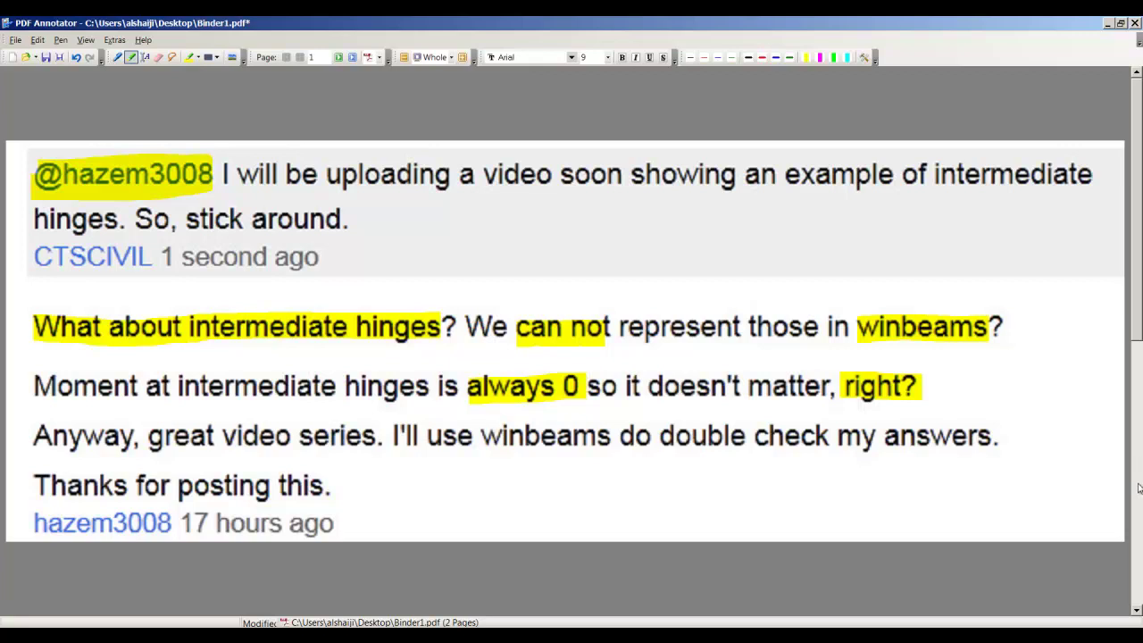
{"action": "left_click", "coordinate": [1136, 610]}
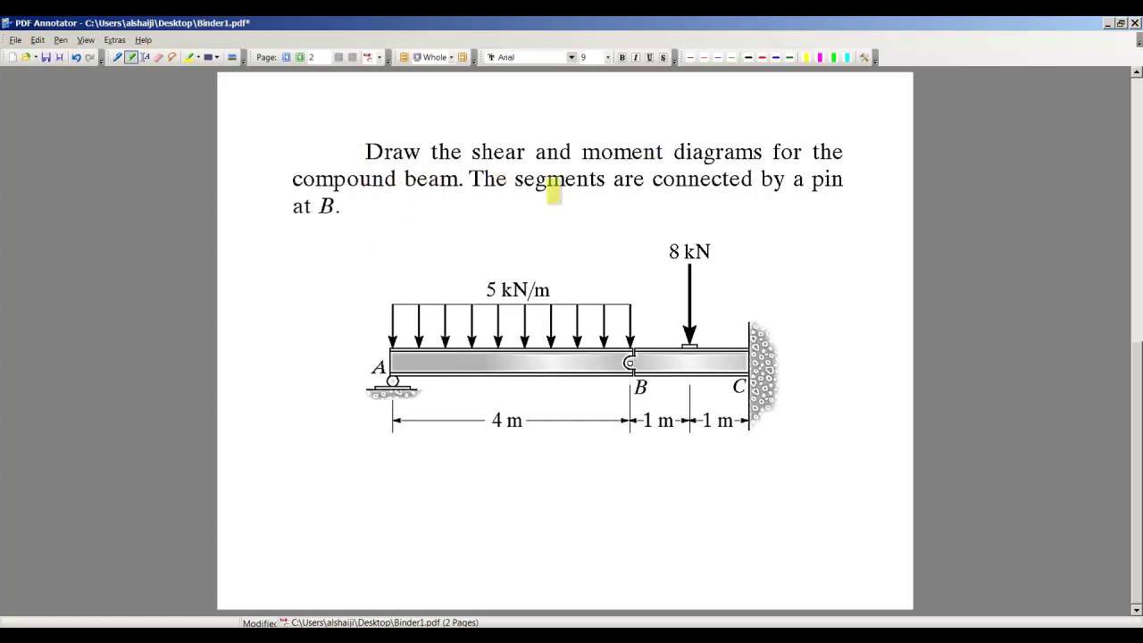
Highlight 'pin' and 'at B.' in the compound beam problem statement.
{"action": "left_click_drag", "start_coordinate": [813, 184], "coordinate": [839, 184]}
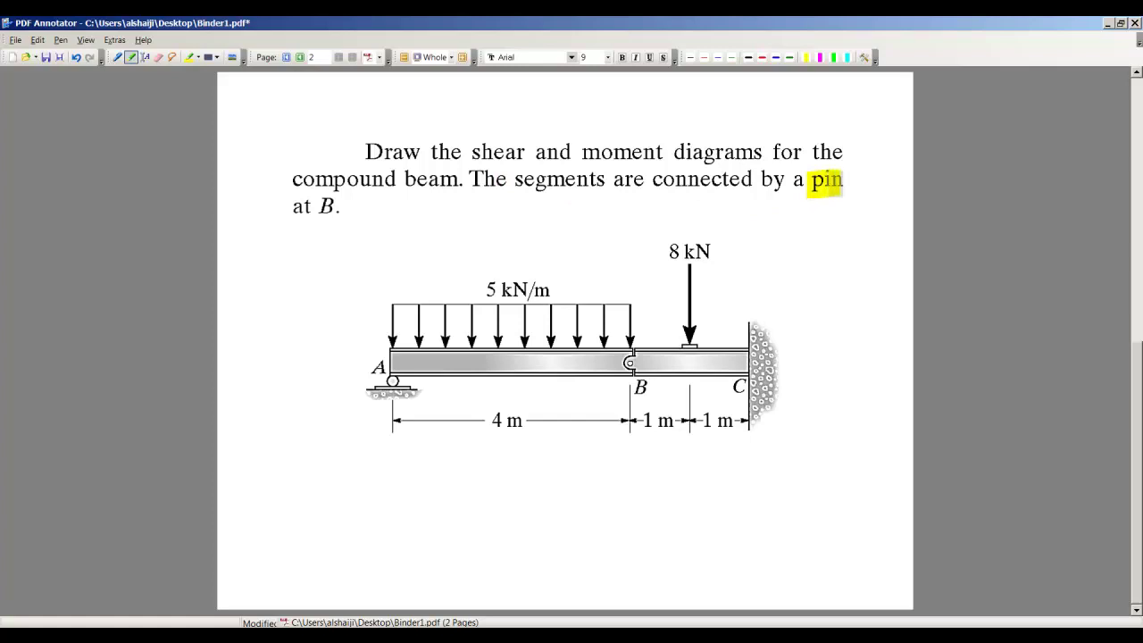
{"action": "left_click_drag", "start_coordinate": [350, 207], "coordinate": [289, 208]}
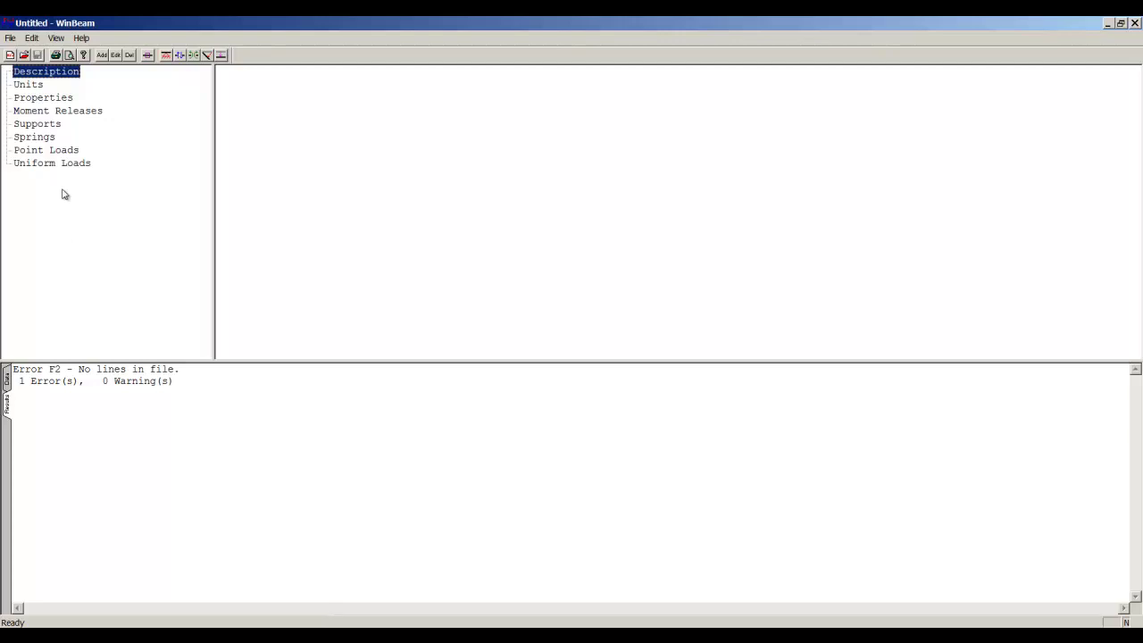
Set the model's units to Consistent in the Edit Units dialog.
{"action": "left_click", "coordinate": [25, 89]}
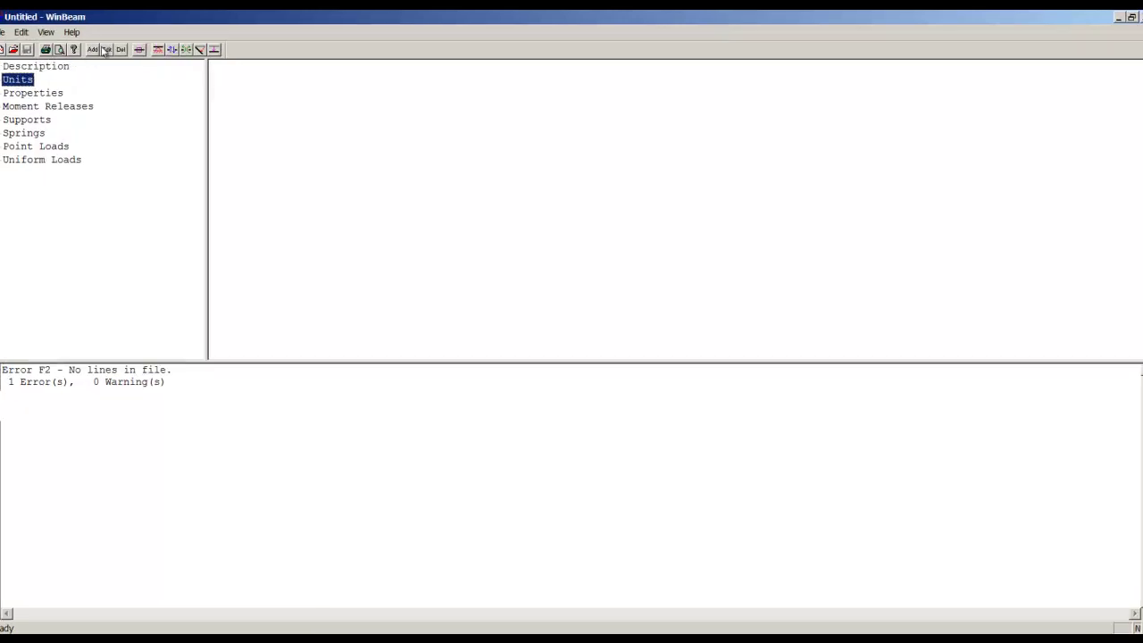
{"action": "left_click", "coordinate": [115, 54]}
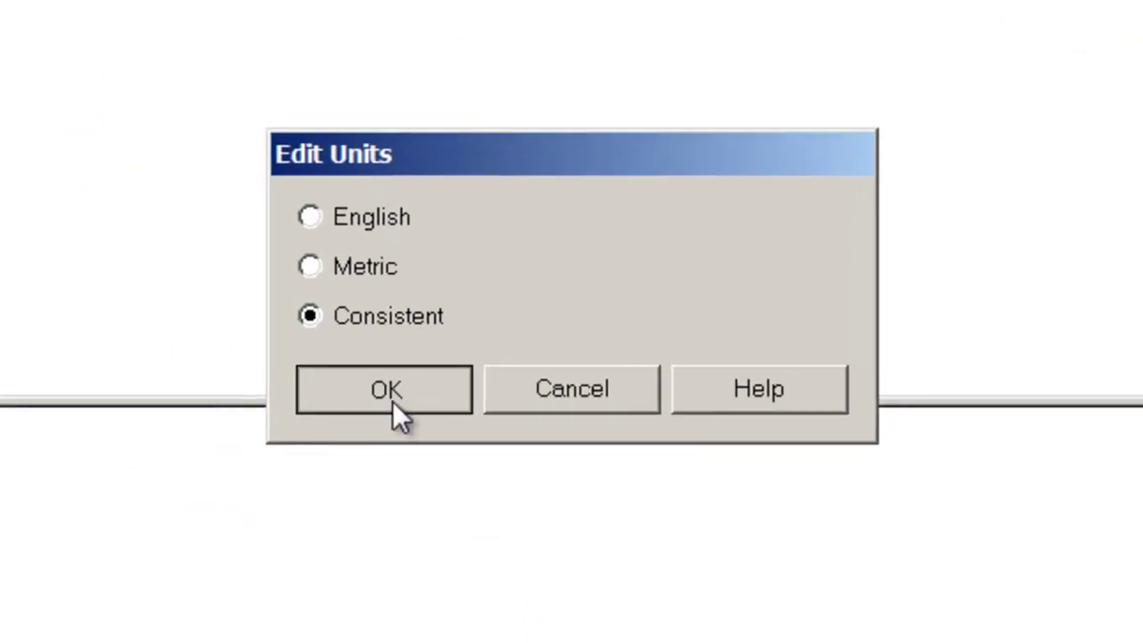
{"action": "left_click", "coordinate": [393, 401]}
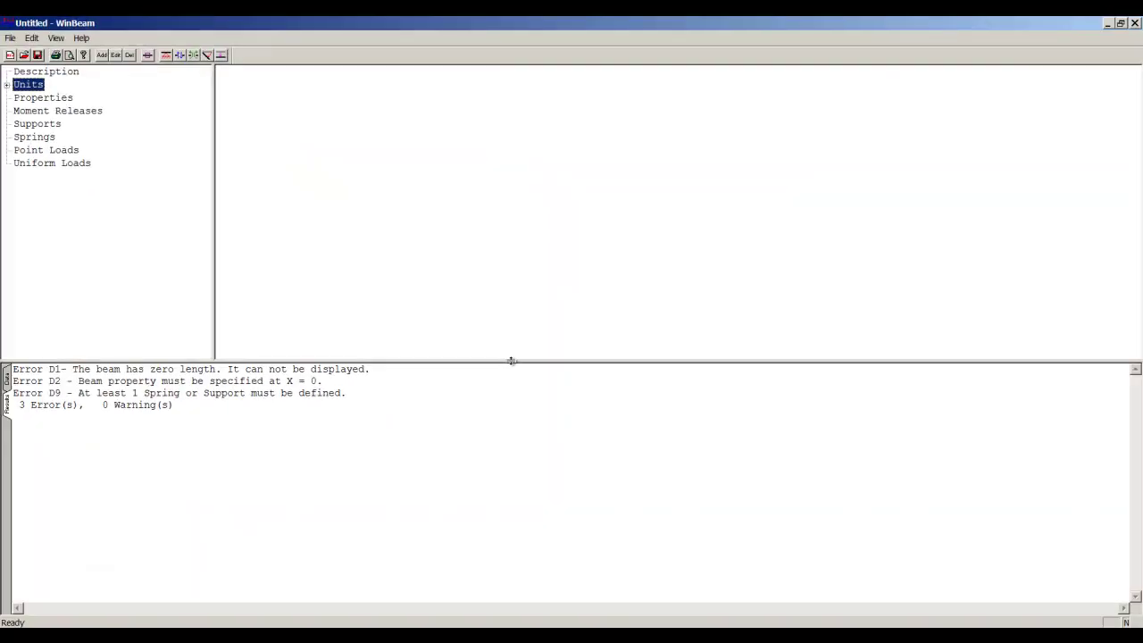
Add a beam property at X = 0 with E = 100 and I = 1000.
{"action": "left_click", "coordinate": [34, 97]}
{"action": "left_click", "coordinate": [102, 55]}
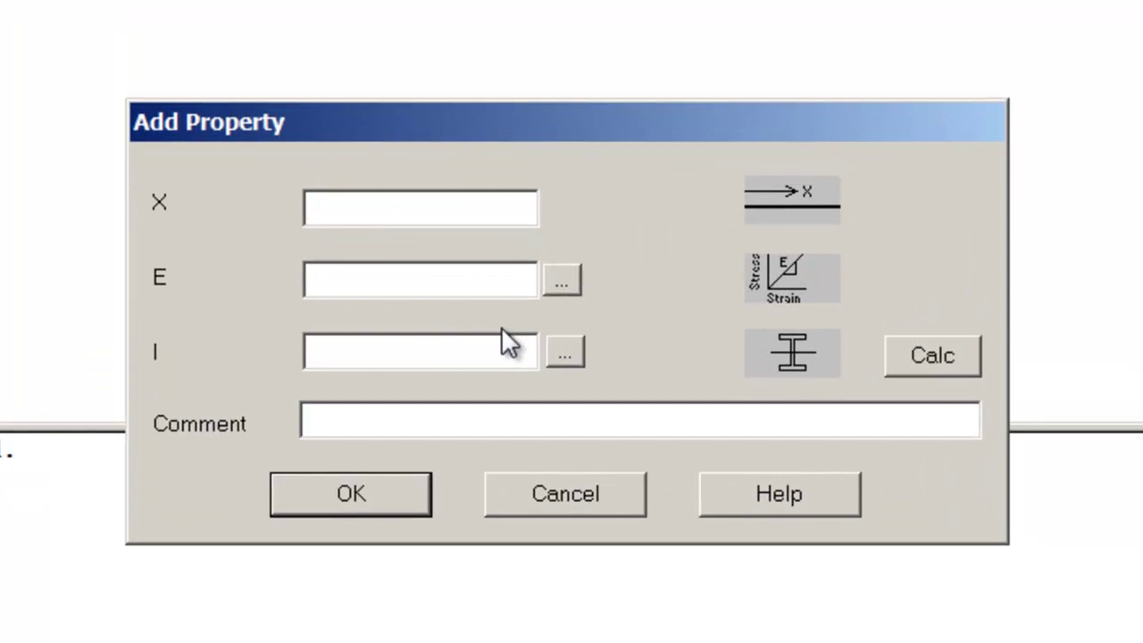
{"action": "type", "text": "0"}
{"action": "left_click", "coordinate": [455, 290]}
{"action": "type", "text": "100"}
{"action": "key", "text": "Tab"}
{"action": "type", "text": "10"}
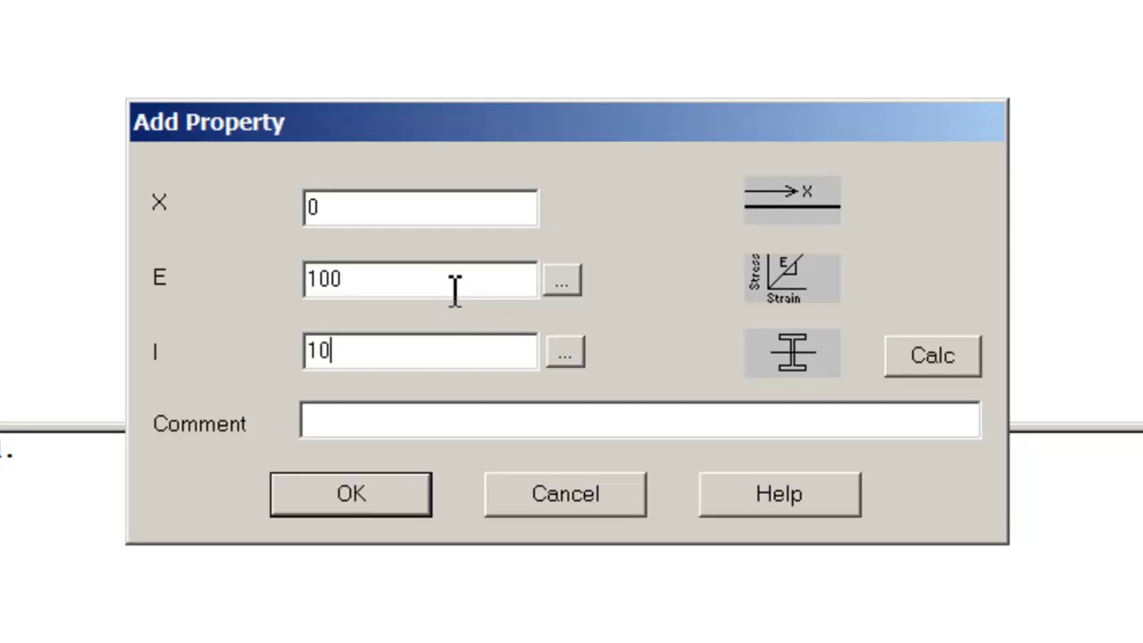
{"action": "type", "text": "00"}
{"action": "left_click", "coordinate": [393, 496]}
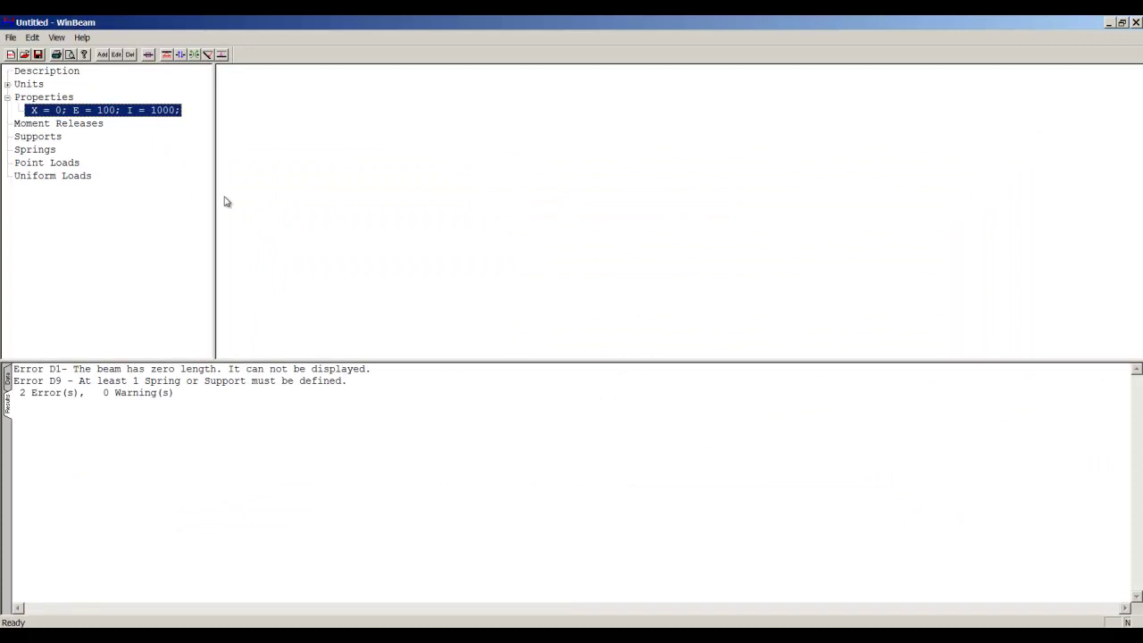
Add a support at X = 0 with vertical displacement fixed at 0.
{"action": "left_click", "coordinate": [18, 96]}
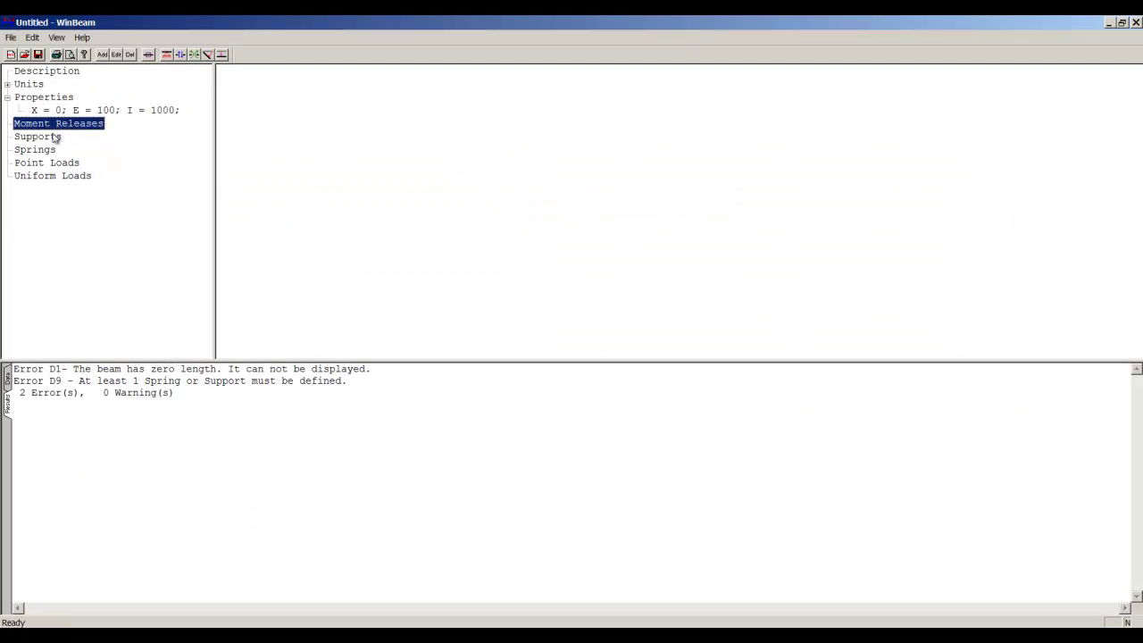
{"action": "left_click", "coordinate": [52, 139]}
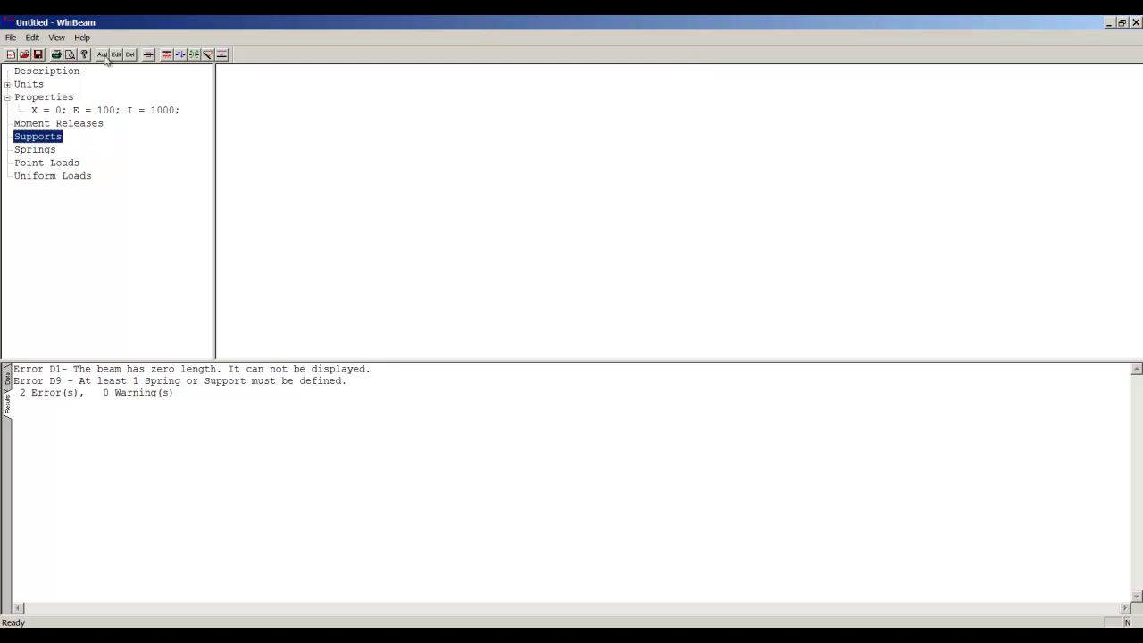
{"action": "left_click", "coordinate": [18, 3]}
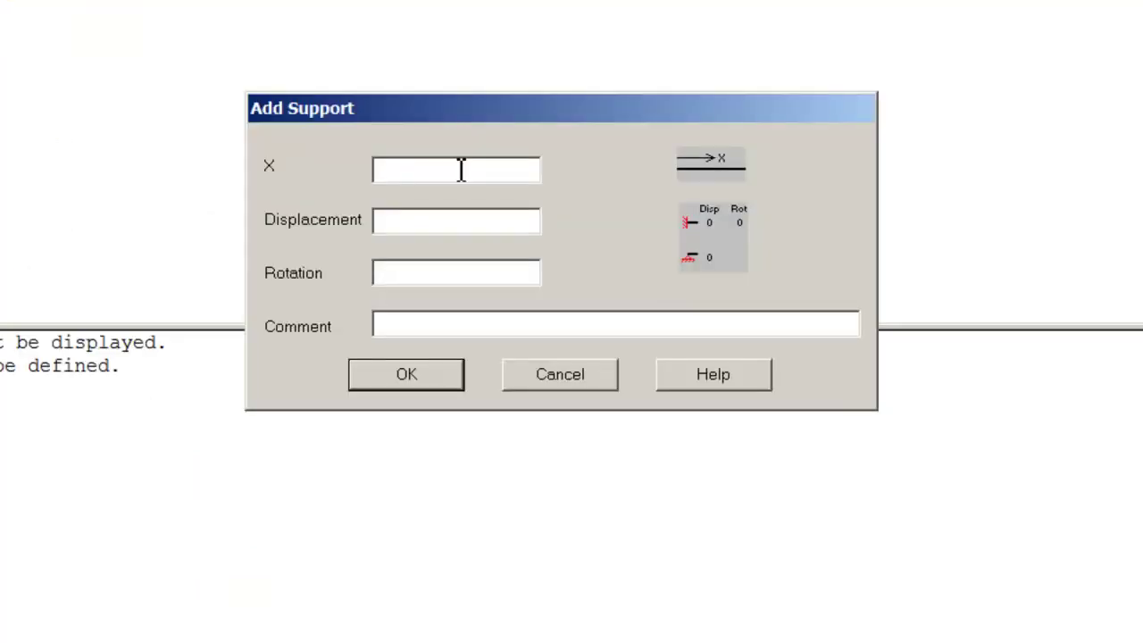
{"action": "type", "text": "0"}
{"action": "key", "text": "Tab"}
{"action": "type", "text": "0"}
{"action": "key", "text": "Tab"}
{"action": "left_click", "coordinate": [436, 365]}
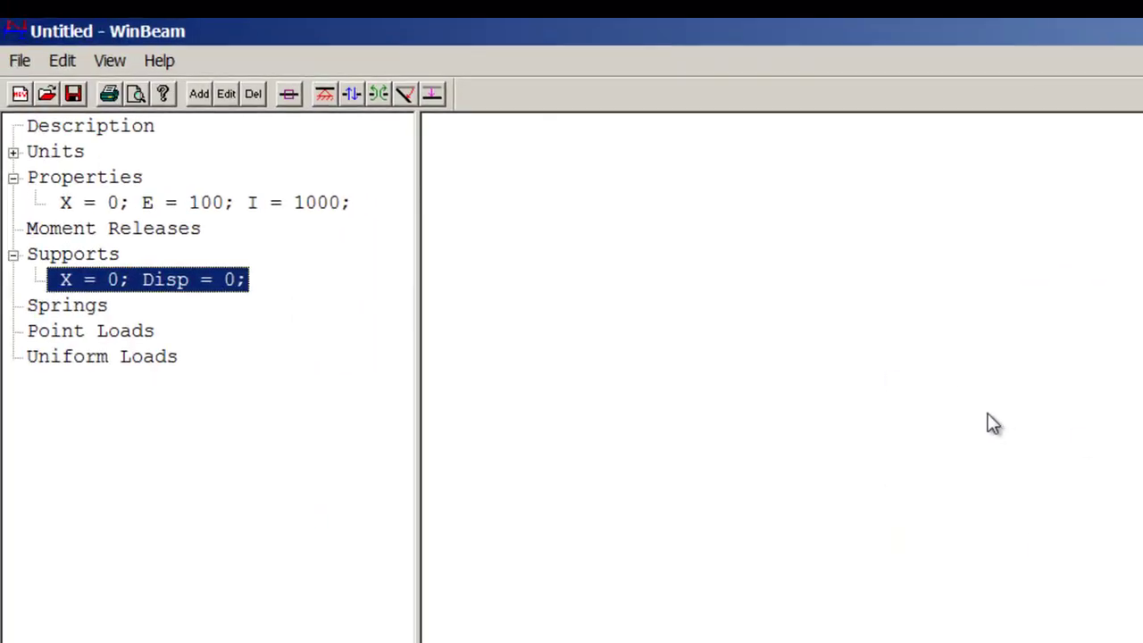
Add a fixed support at X = 6 with displacement and rotation both 0.
{"action": "left_click", "coordinate": [76, 254]}
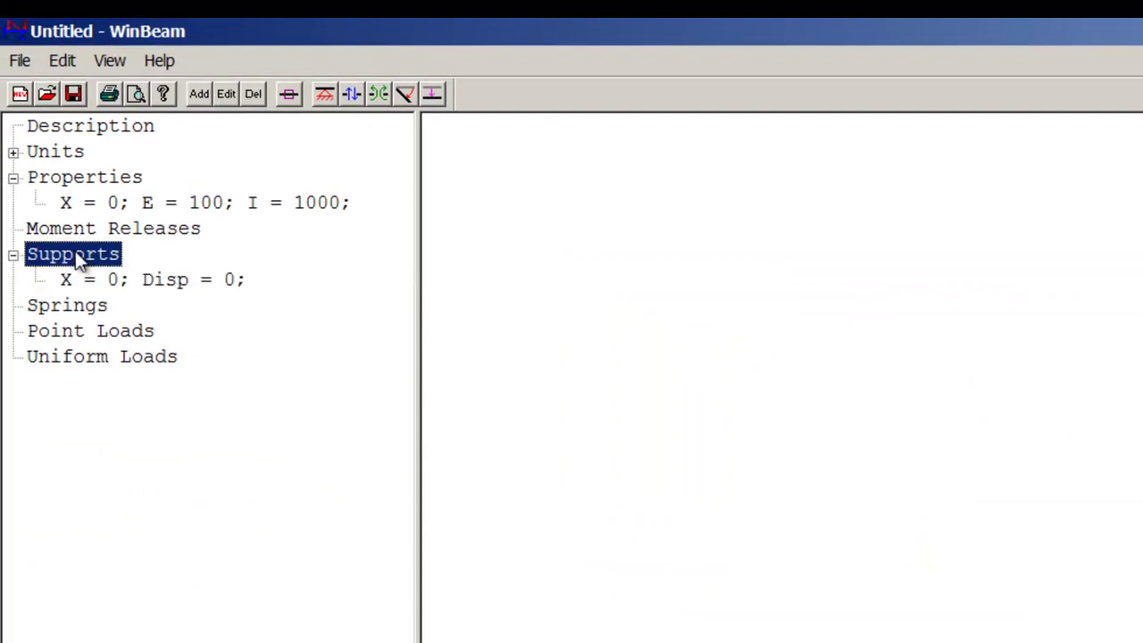
{"action": "left_click", "coordinate": [200, 93]}
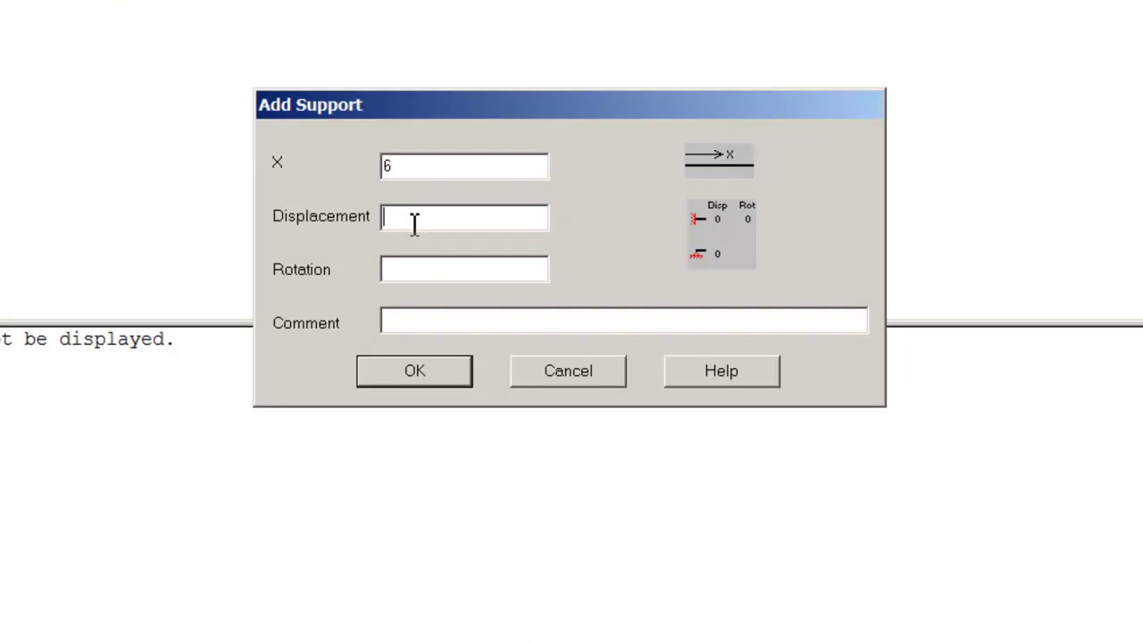
{"action": "type", "text": "0"}
{"action": "left_click", "coordinate": [455, 267]}
{"action": "type", "text": "0"}
{"action": "left_click", "coordinate": [415, 371]}
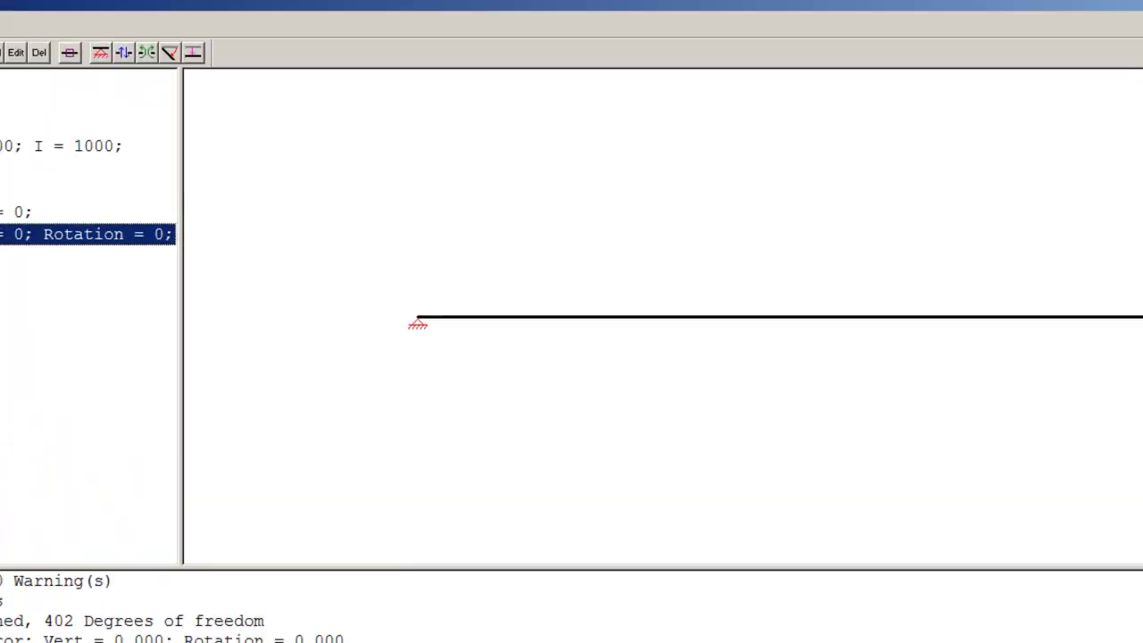
Add a moment release (pin) at X = 4, checking its position against the problem sketch.
{"action": "left_click", "coordinate": [156, 312]}
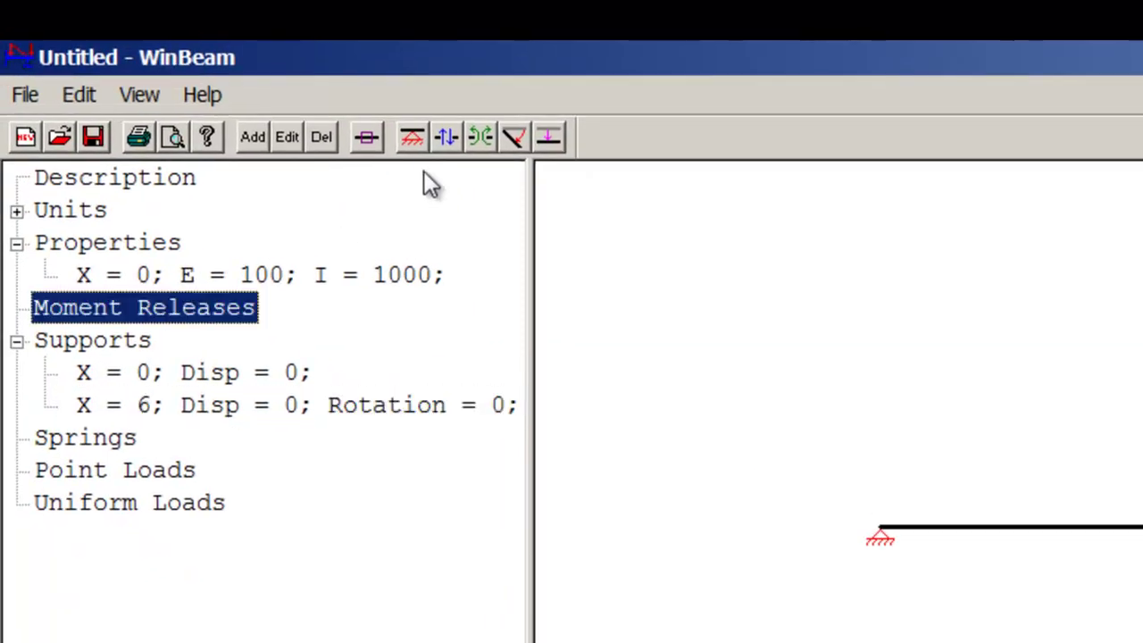
{"action": "left_click", "coordinate": [253, 137]}
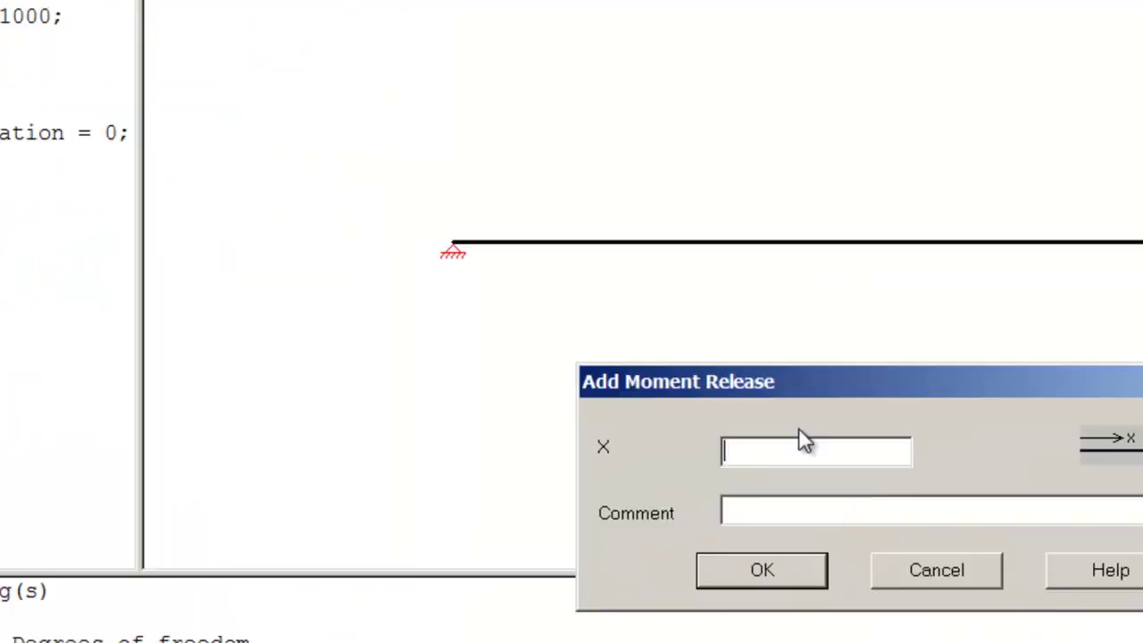
{"action": "key", "text": "alt+Tab"}
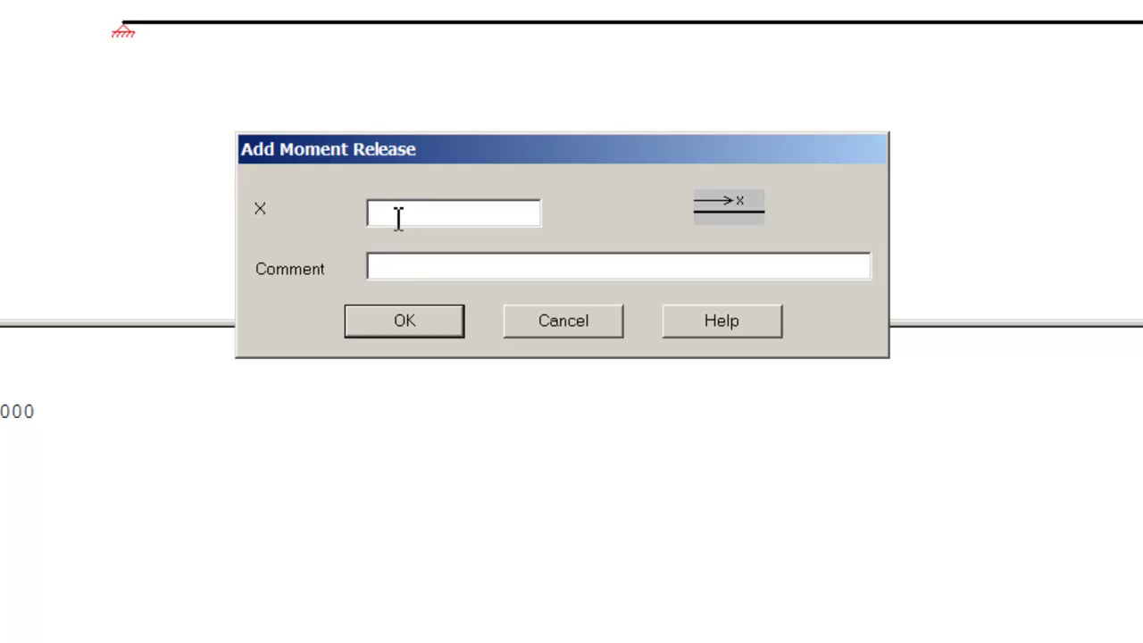
{"action": "type", "text": "4"}
{"action": "left_click", "coordinate": [444, 324]}
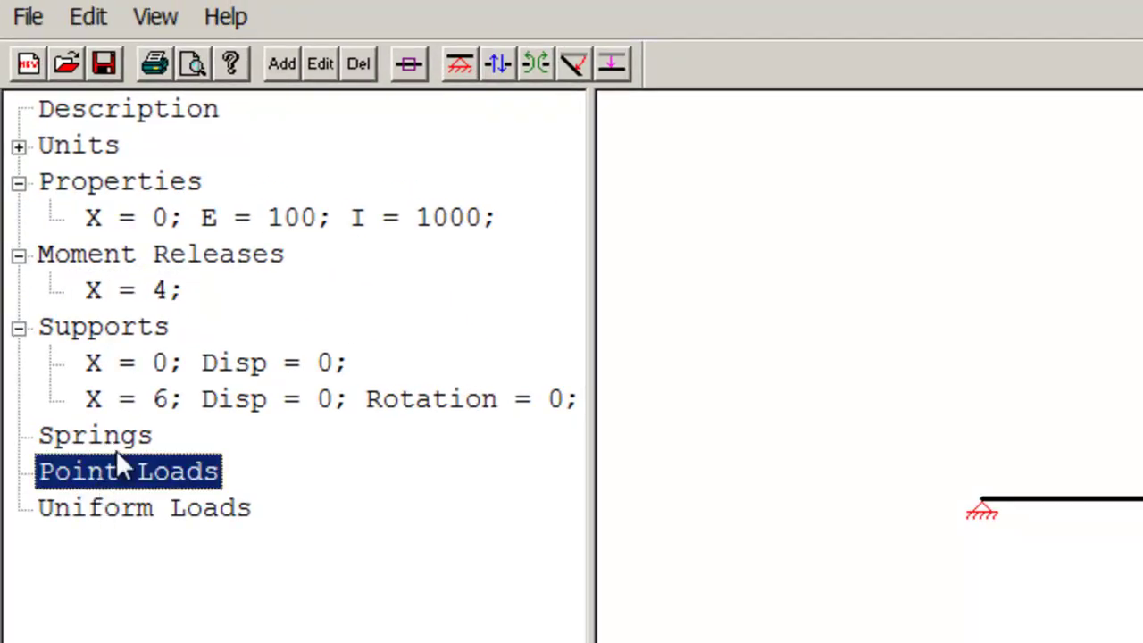
Add a point load of -8 at X = 5, correcting a mistyped position.
{"action": "left_click", "coordinate": [282, 62]}
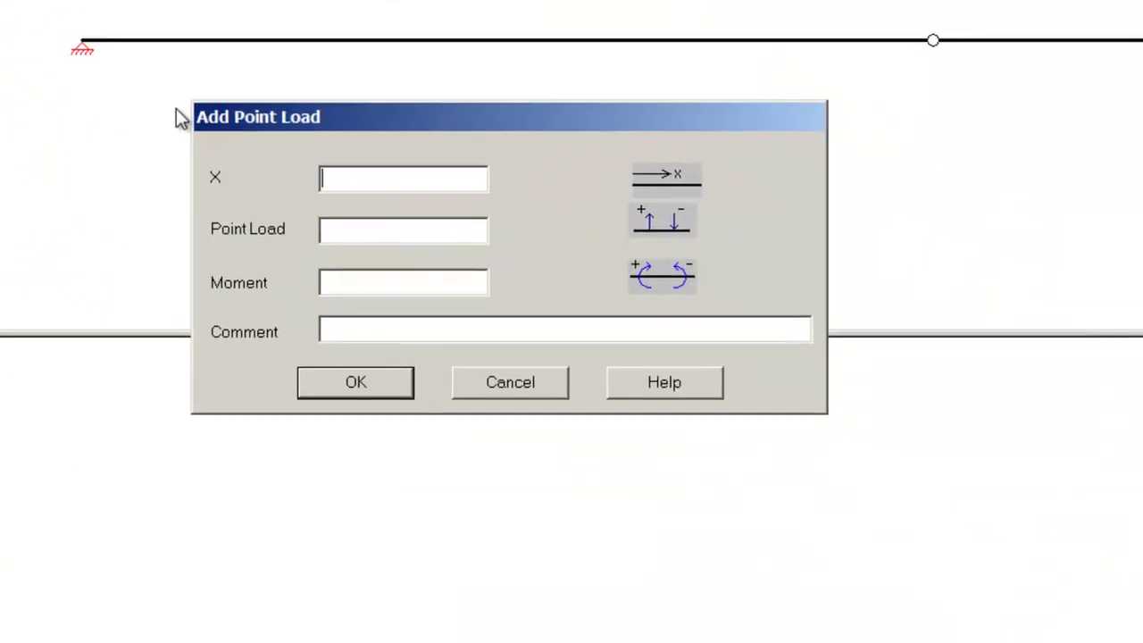
{"action": "type", "text": "8"}
{"action": "key", "text": "BackSpace"}
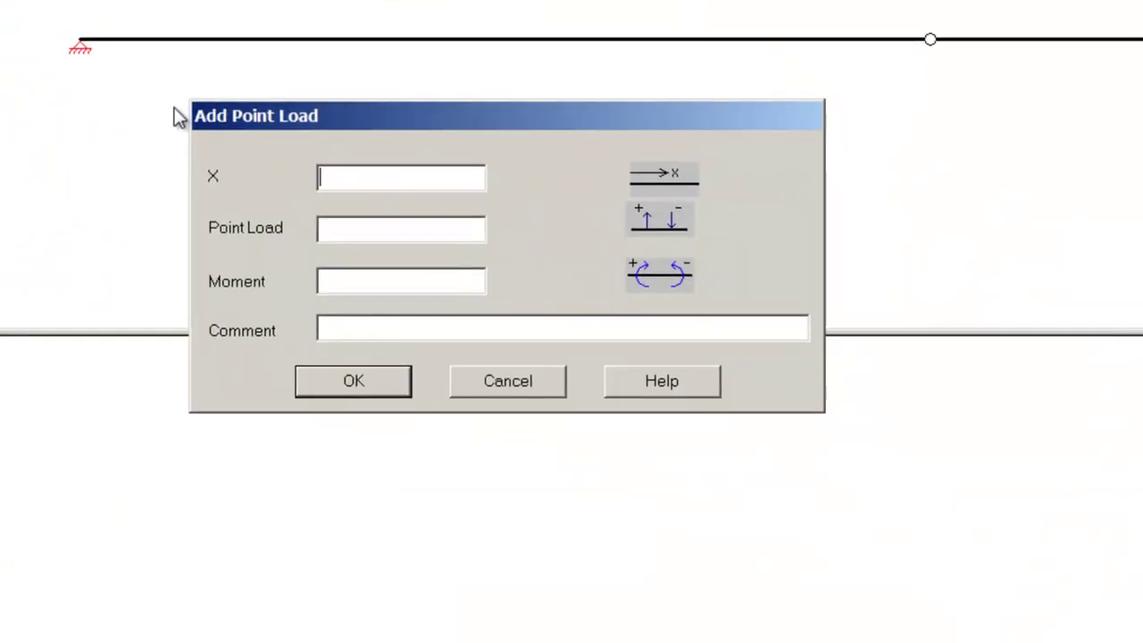
{"action": "type", "text": "5"}
{"action": "key", "text": "Tab"}
{"action": "type", "text": "-8"}
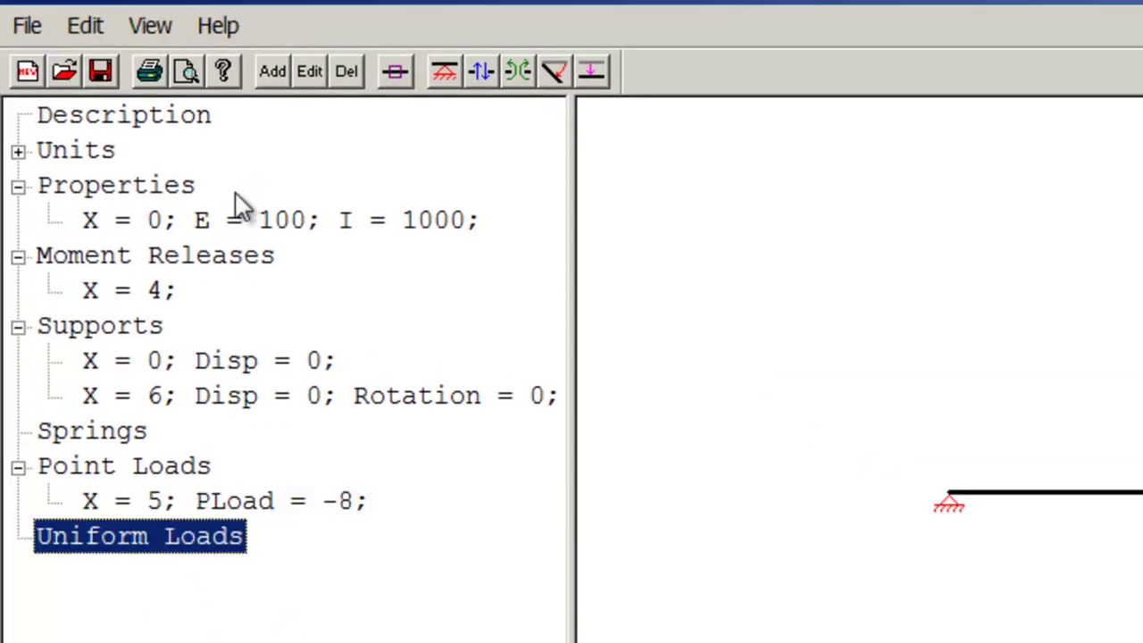
Add a uniform load of -5 at both ends, spanning X = 0 to X = 4.
{"action": "left_click", "coordinate": [273, 70]}
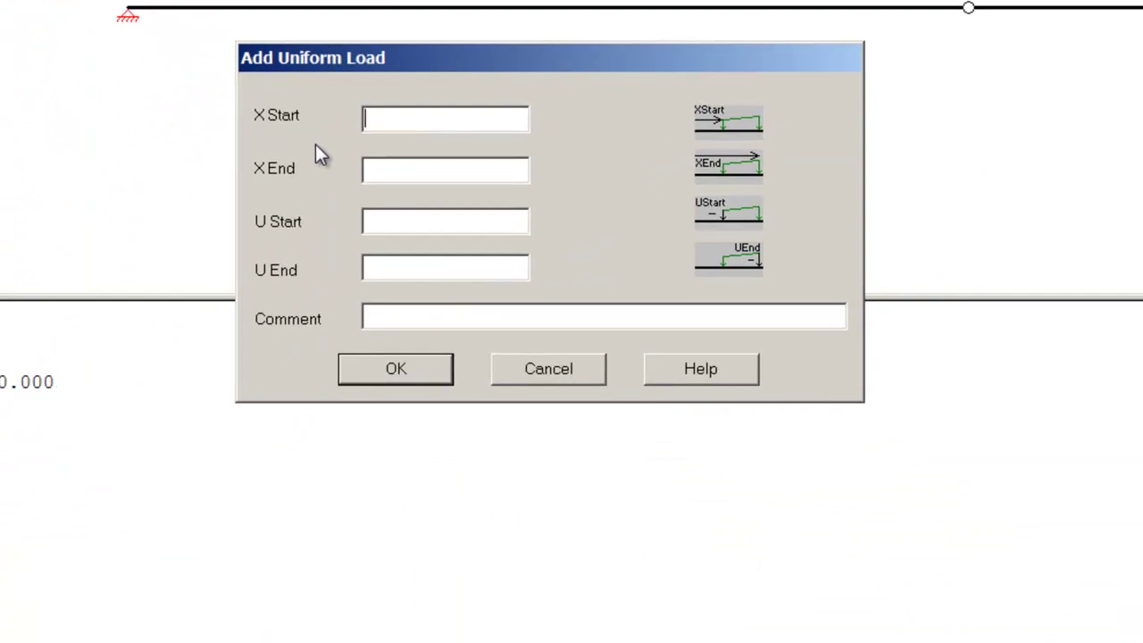
{"action": "type", "text": "0"}
{"action": "key", "text": "Tab"}
{"action": "type", "text": "4"}
{"action": "key", "text": "Tab"}
{"action": "type", "text": "-5"}
{"action": "key", "text": "Tab"}
{"action": "type", "text": "-5"}
{"action": "left_click", "coordinate": [395, 368]}
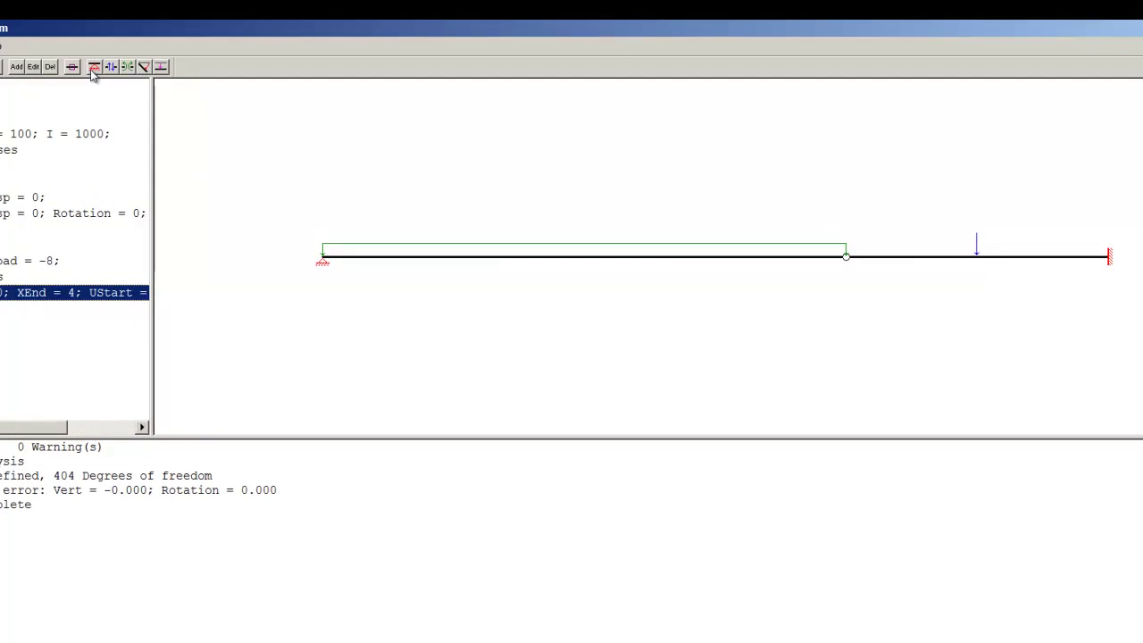
Show then hide the support reactions, and plot the shear diagram (9.999906 to -18.000094).
{"action": "left_click", "coordinate": [91, 69]}
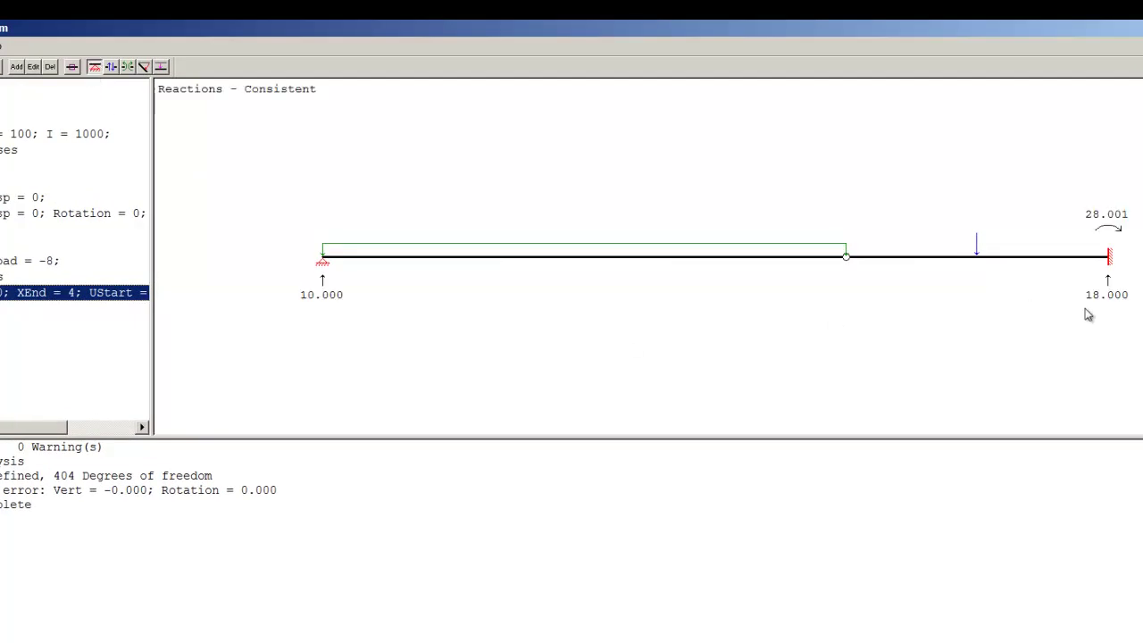
{"action": "left_click", "coordinate": [94, 69]}
{"action": "left_click", "coordinate": [112, 68]}
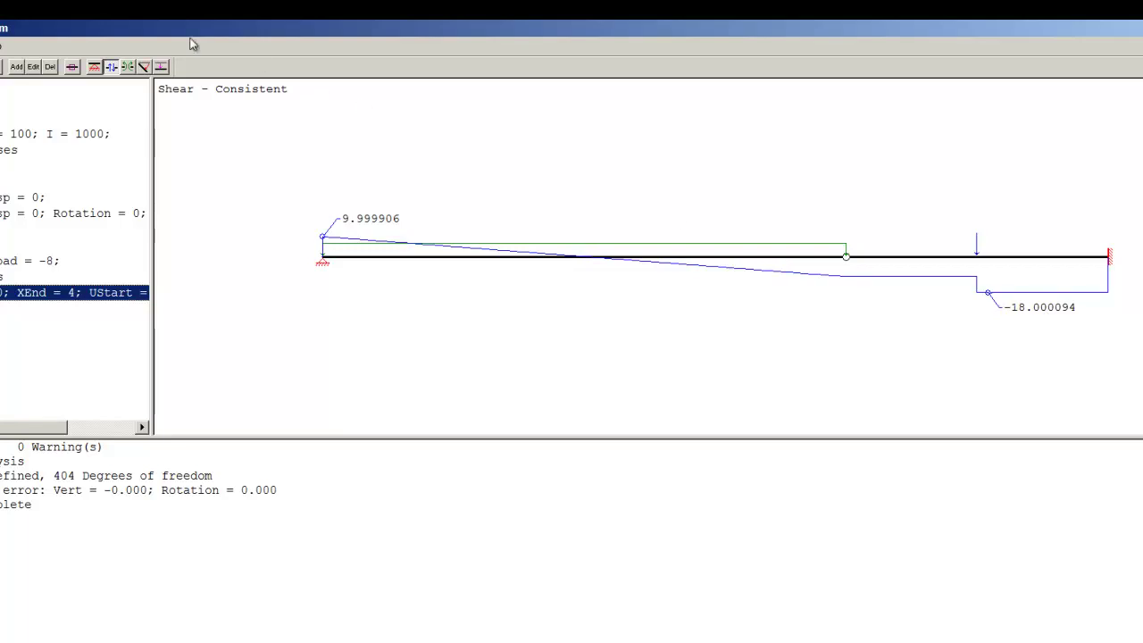
Hide the shear diagram and plot the bending moment diagram, peaking at 9.999 and -28.0 at the fixed end.
{"action": "left_click", "coordinate": [112, 67]}
{"action": "left_click", "coordinate": [127, 67]}
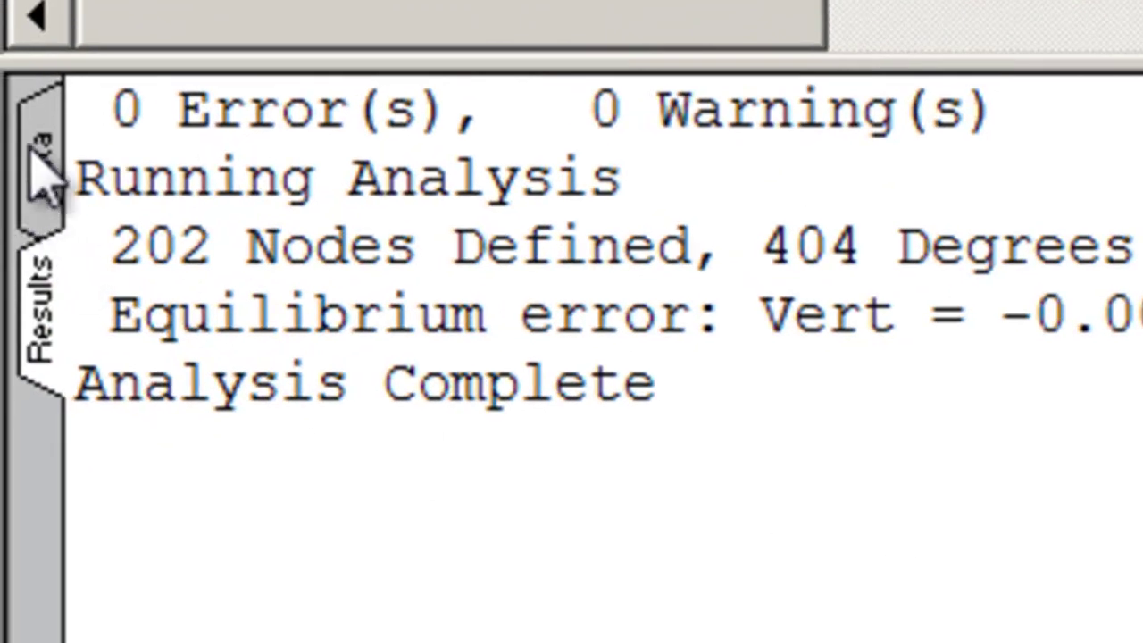
List the moment values in the Data tab, then return to page 1 of Binder1.pdf.
{"action": "left_click", "coordinate": [43, 188]}
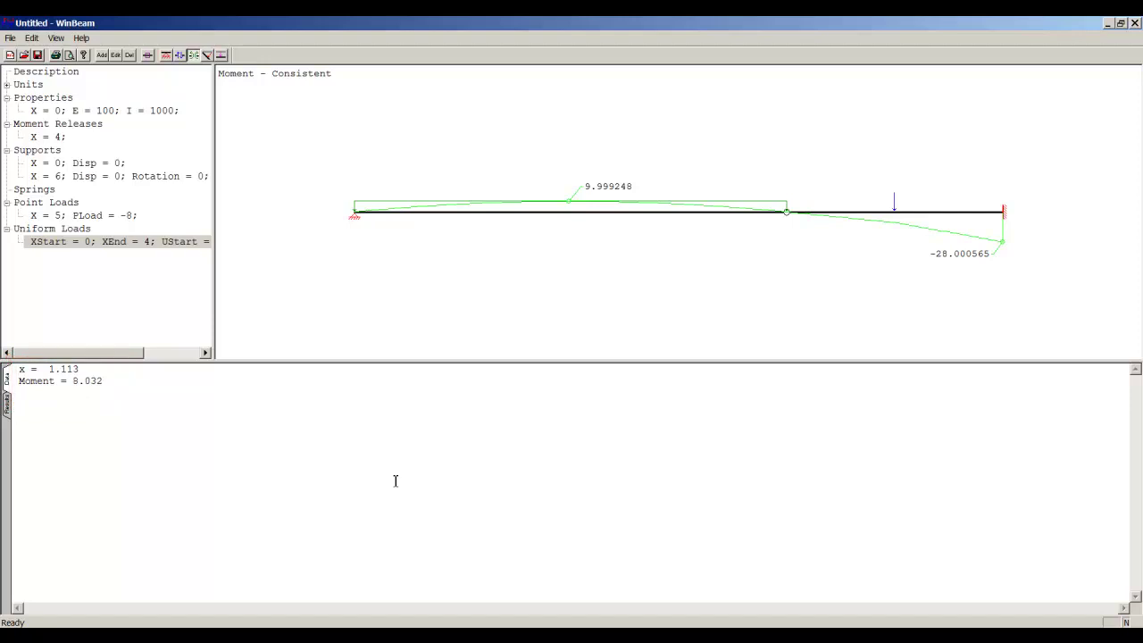
{"action": "key", "text": "alt+Tab"}
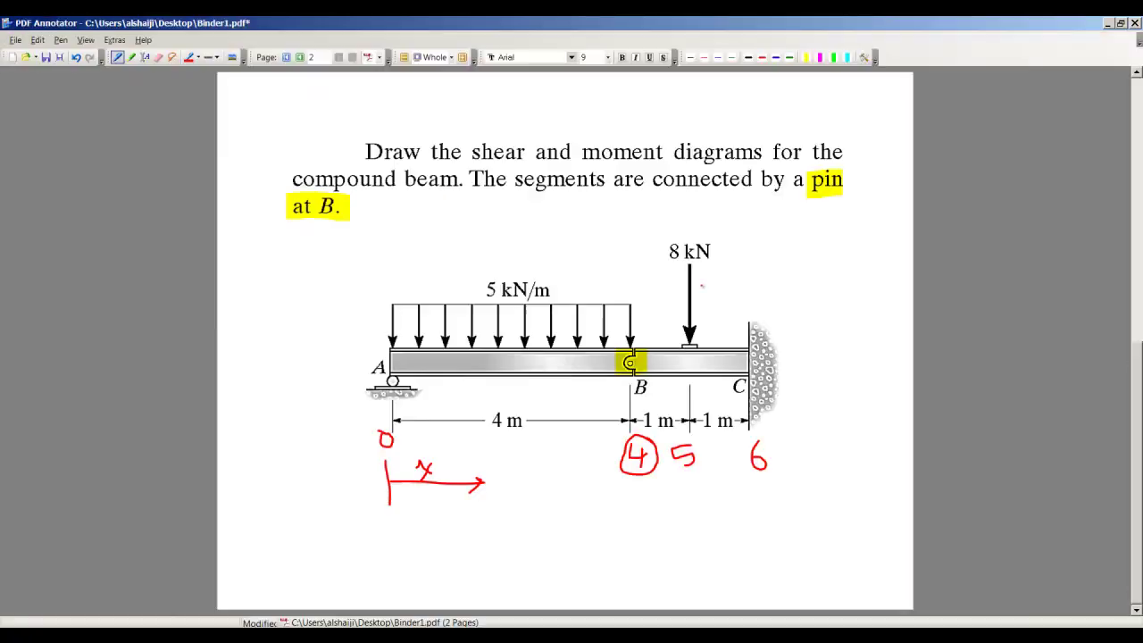
{"action": "scroll", "coordinate": [105, 385], "scroll_direction": "up", "scroll_amount": 2}
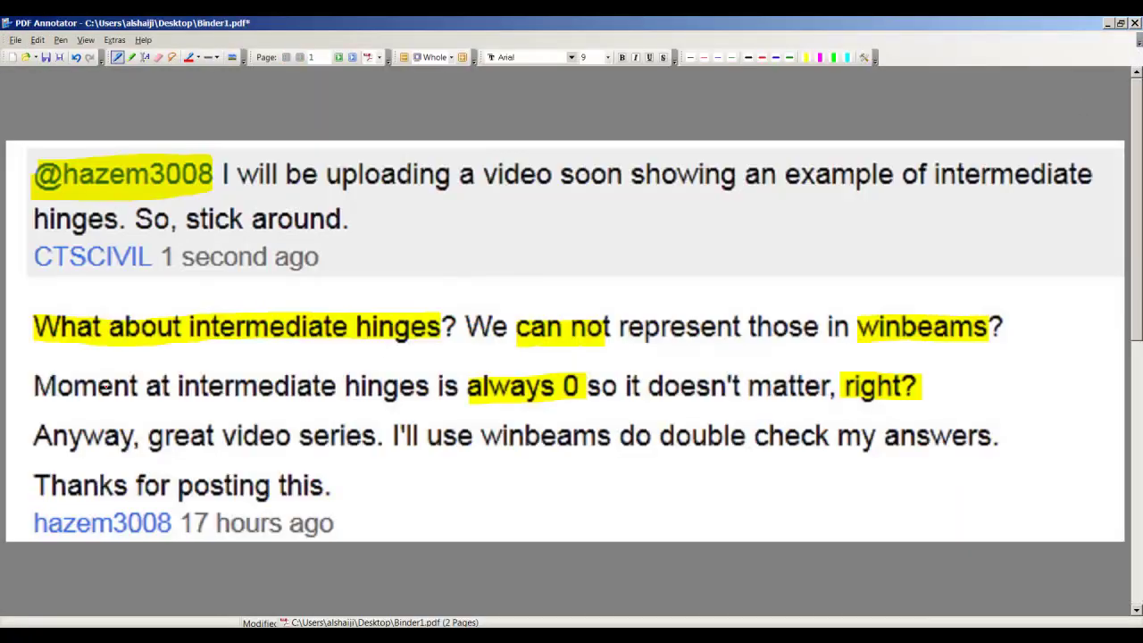